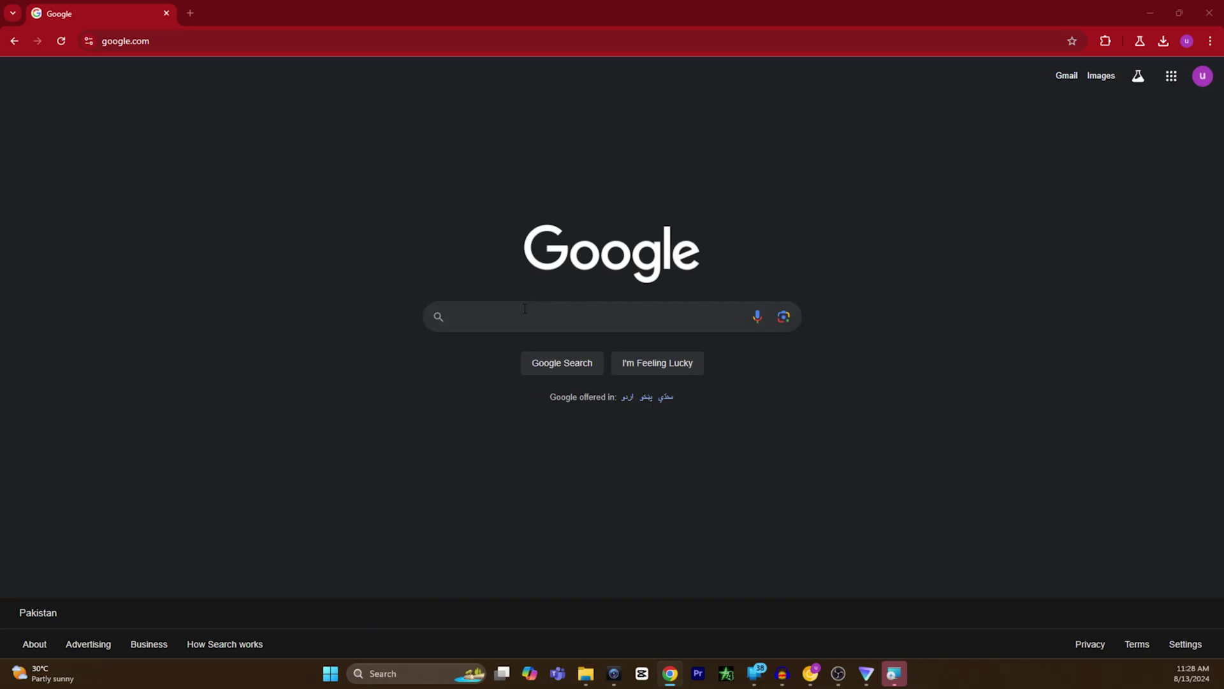
# Search Google in Chrome for 'surfshark extension'.
pyautogui.click(519, 316)
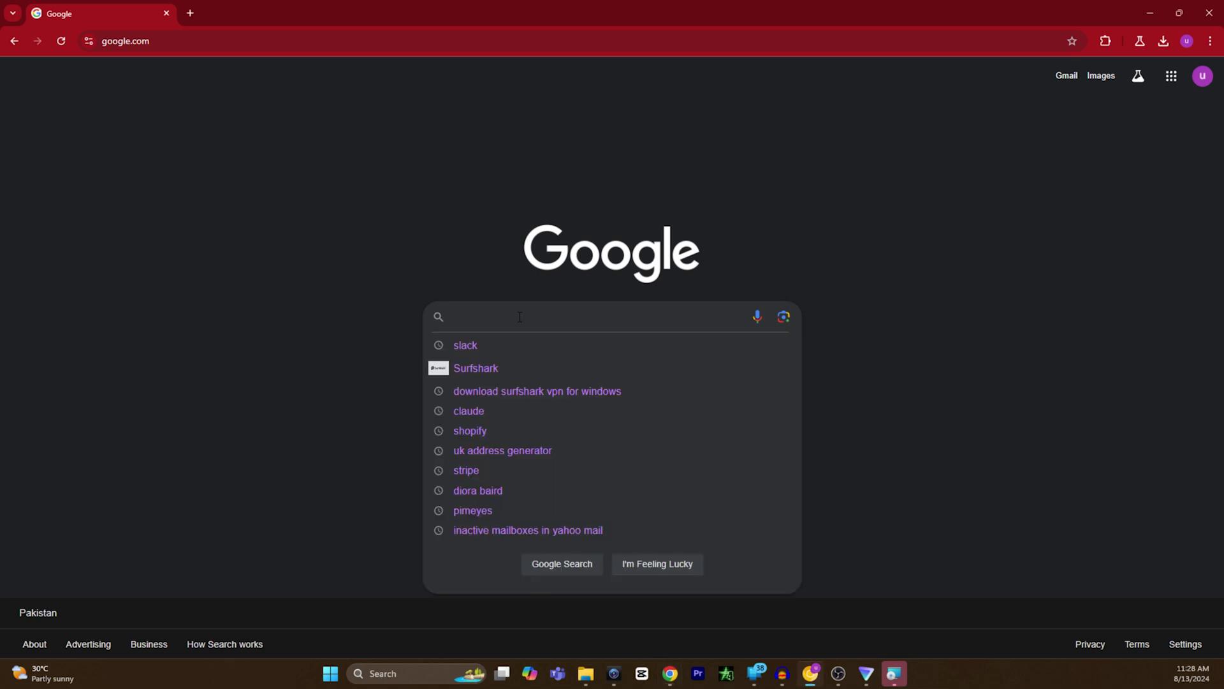
pyautogui.write('surf')
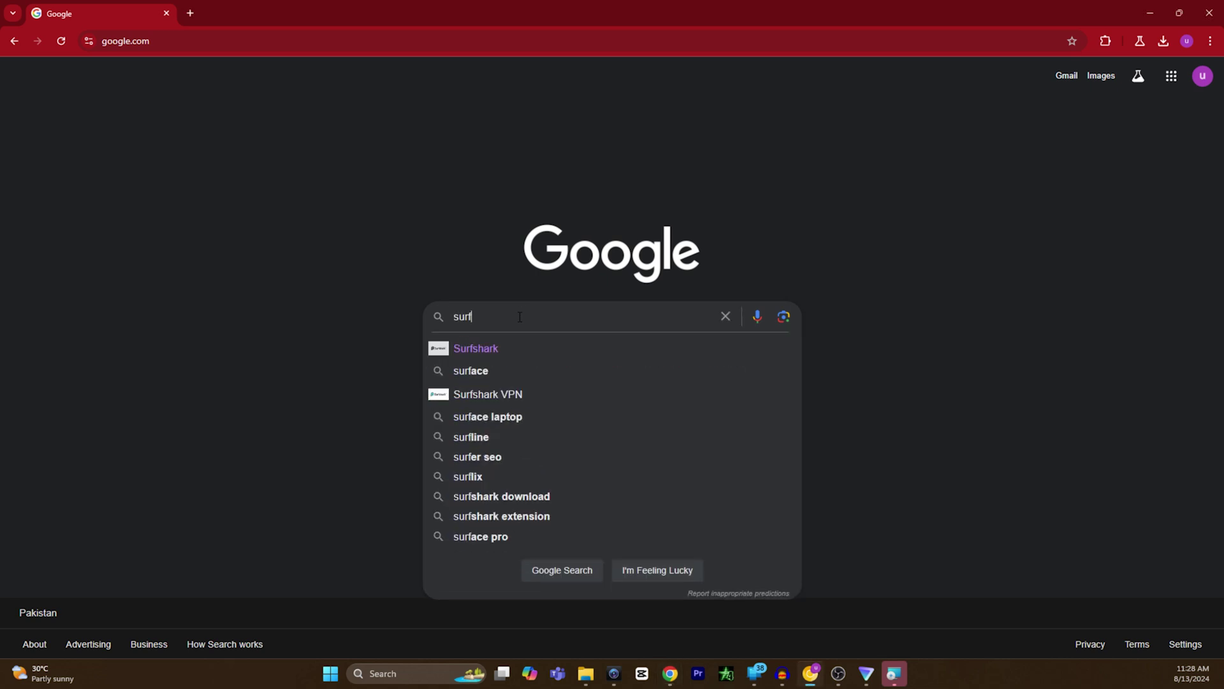
pyautogui.write('shark extension')
pyautogui.press('Return')
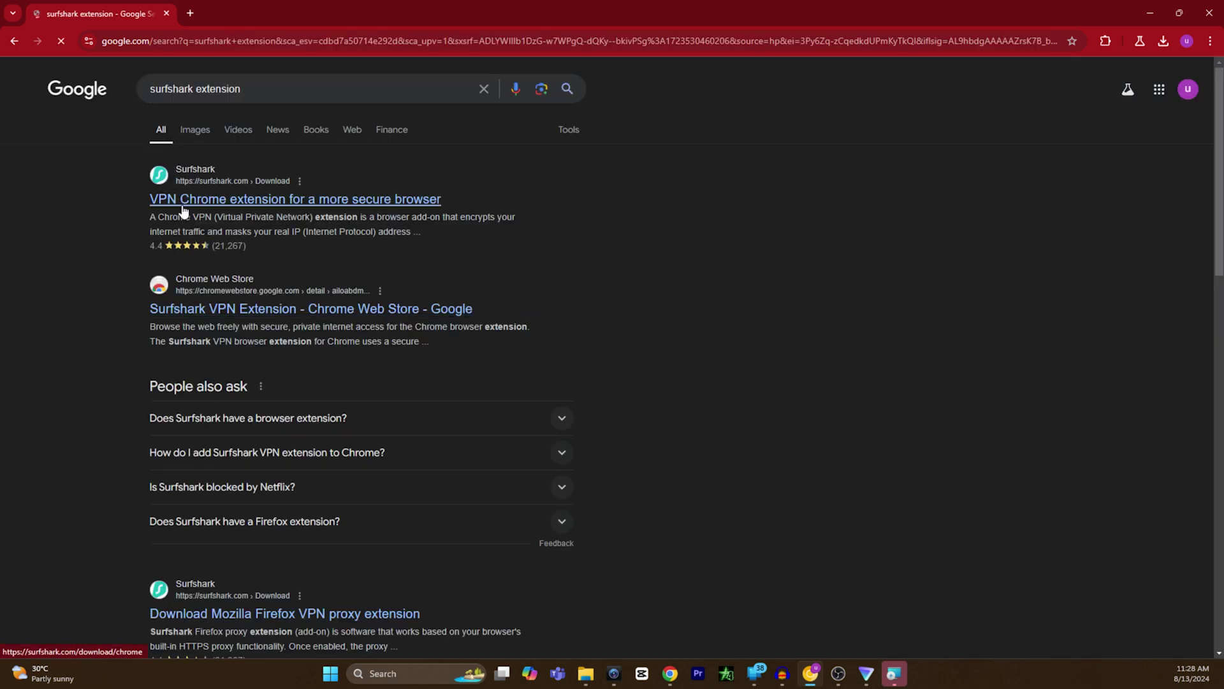
# Add the Surfshark VPN Extension to Chrome from its Chrome Web Store listing.
pyautogui.click(199, 310)
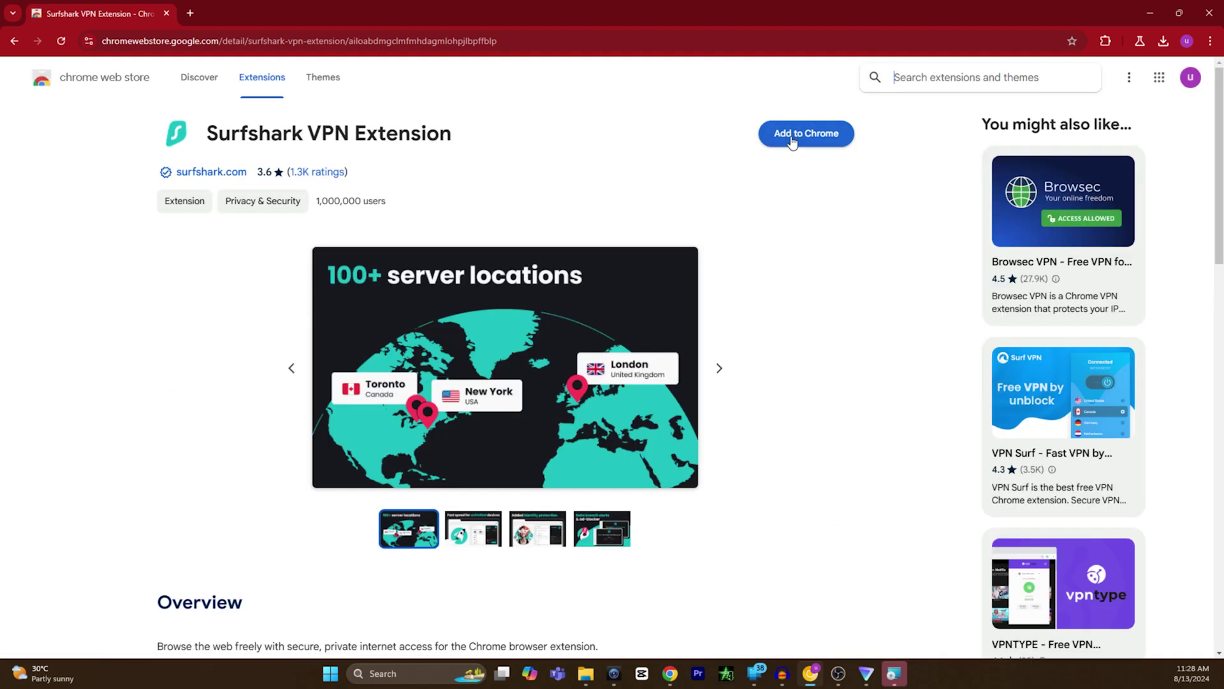
pyautogui.click(792, 137)
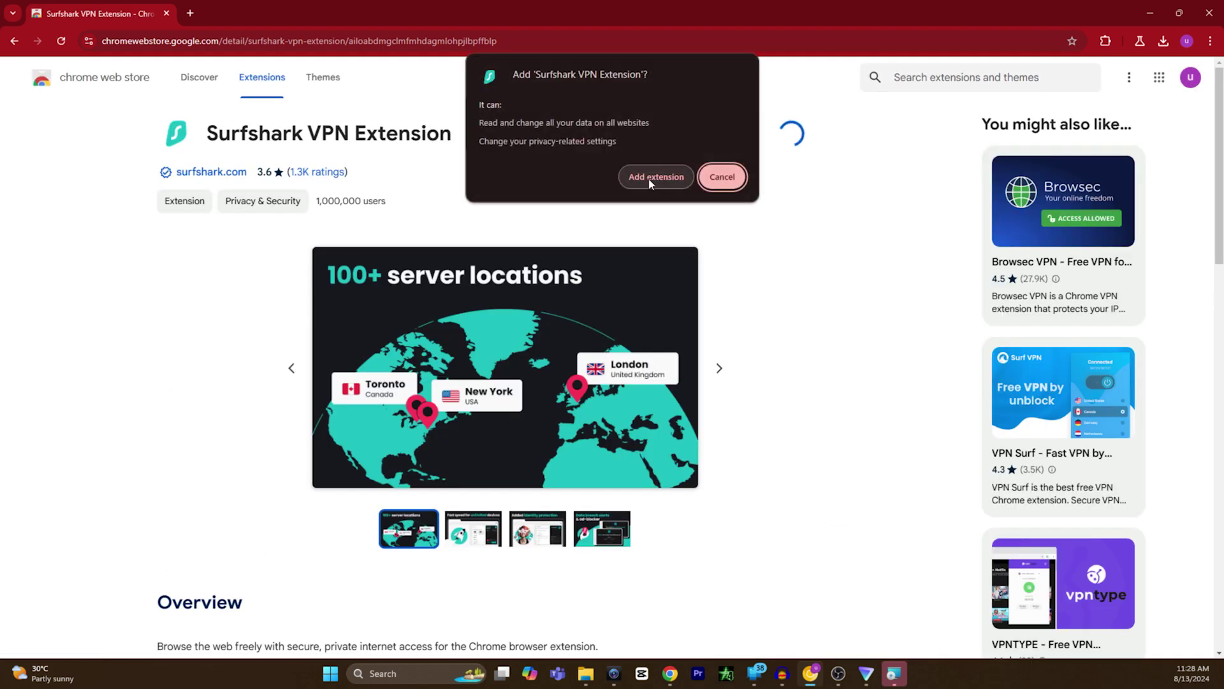
pyautogui.click(650, 179)
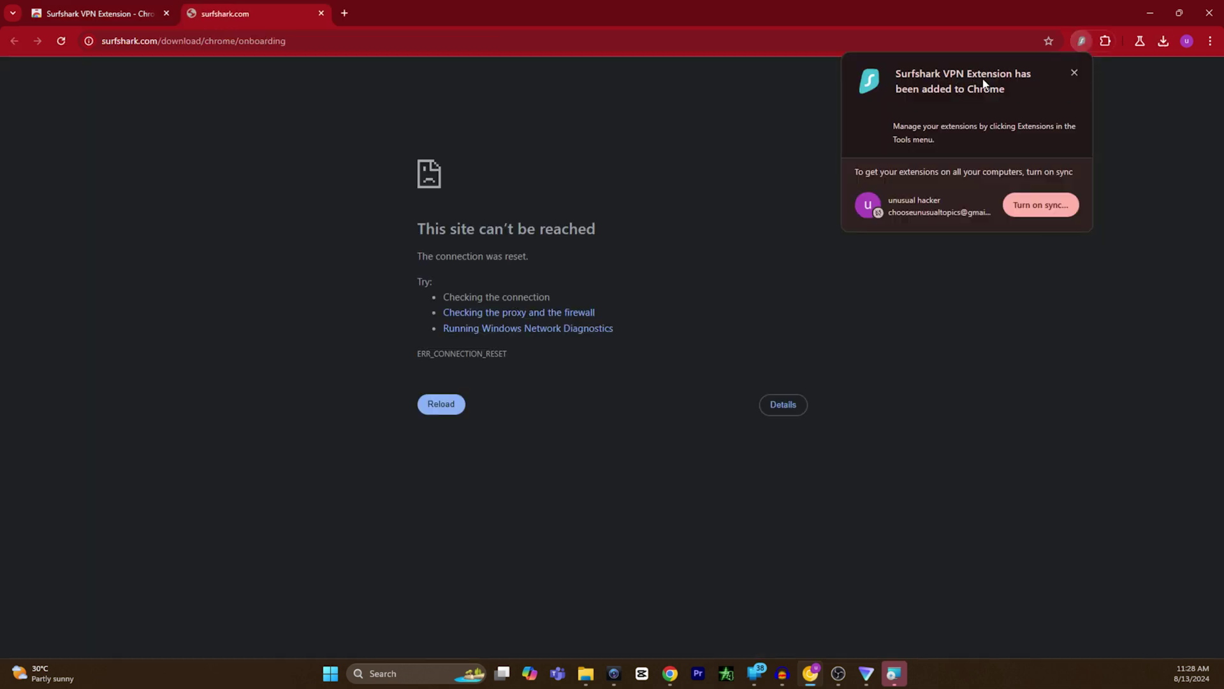
# Open the Surfshark VPN Extension popup from Chrome's Extensions menu to its login screen.
pyautogui.click(1104, 42)
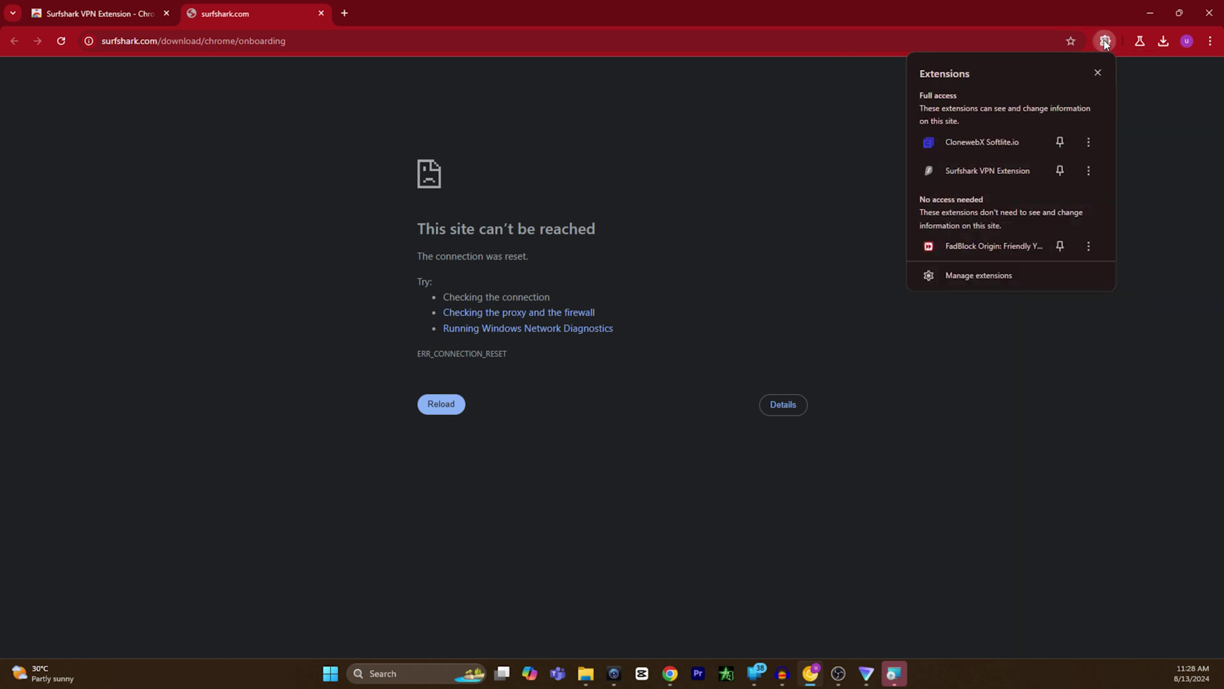
pyautogui.click(959, 171)
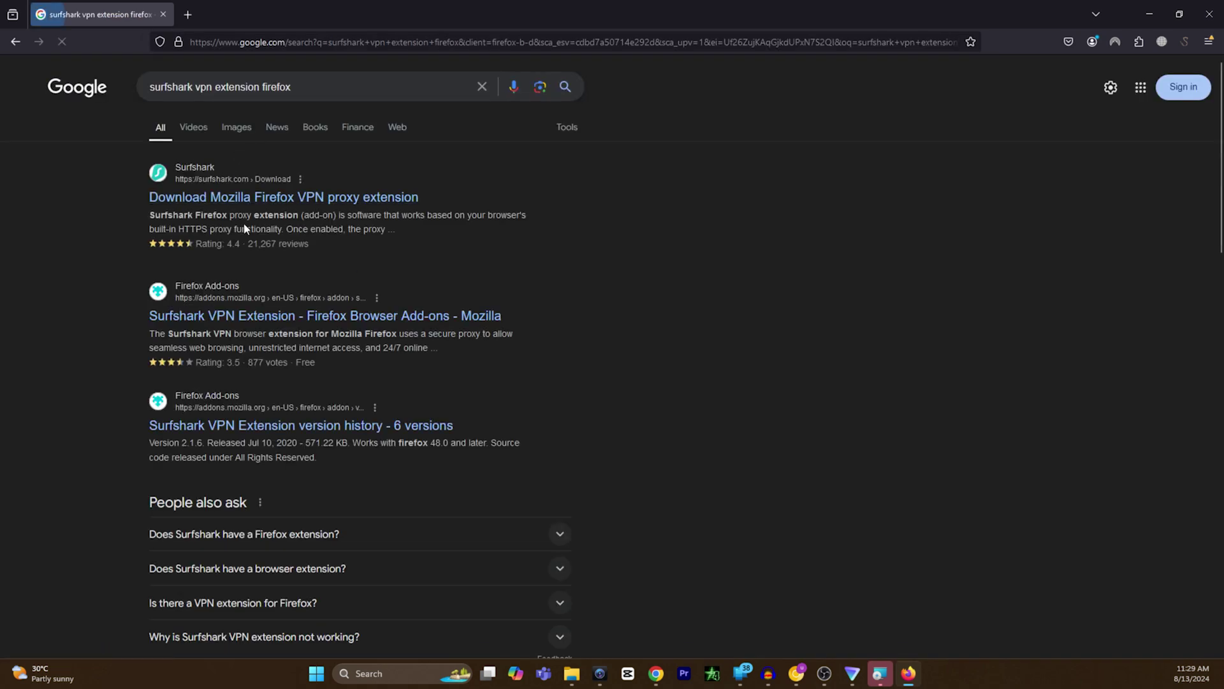
# Install Surfshark VPN Extension from its Firefox Add-ons listing, approve permissions, and list installed extensions.
pyautogui.click(193, 324)
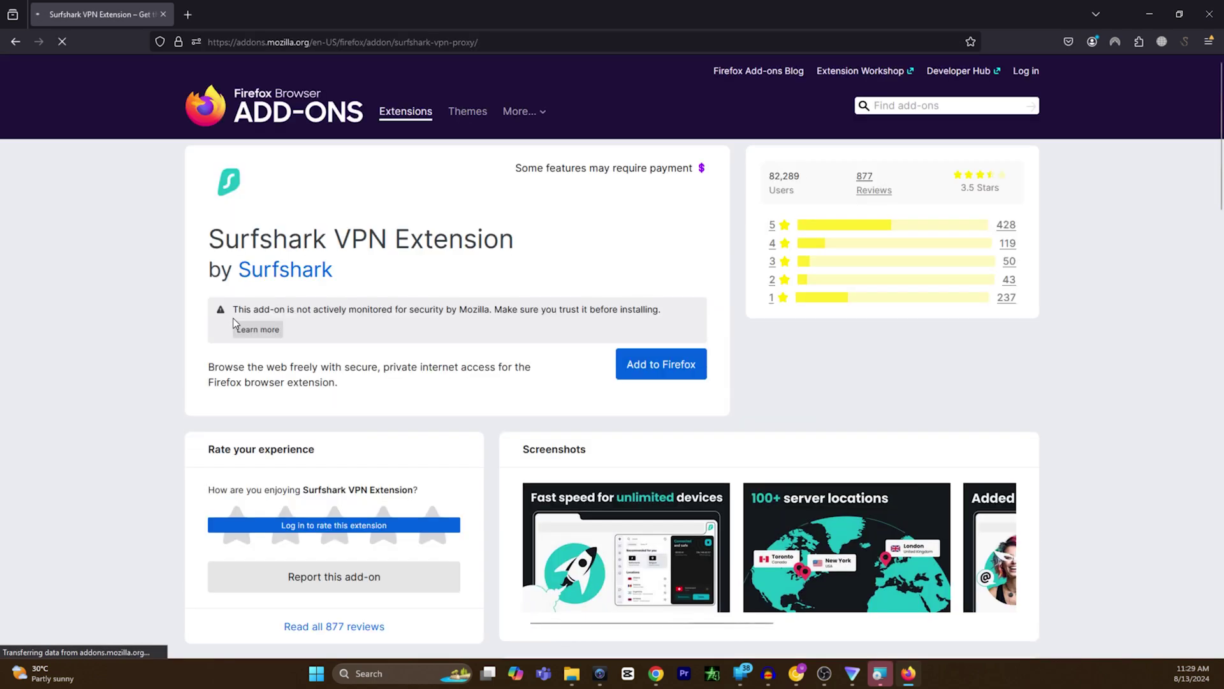
pyautogui.click(657, 369)
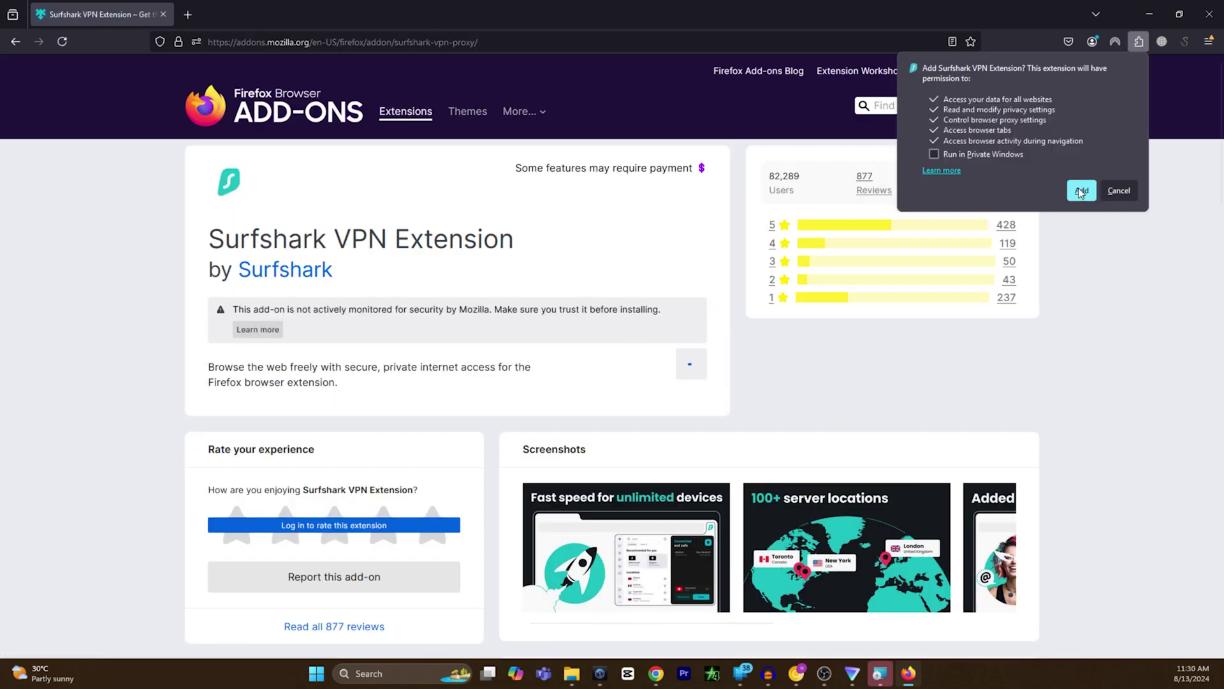
pyautogui.click(1081, 192)
pyautogui.click(1076, 194)
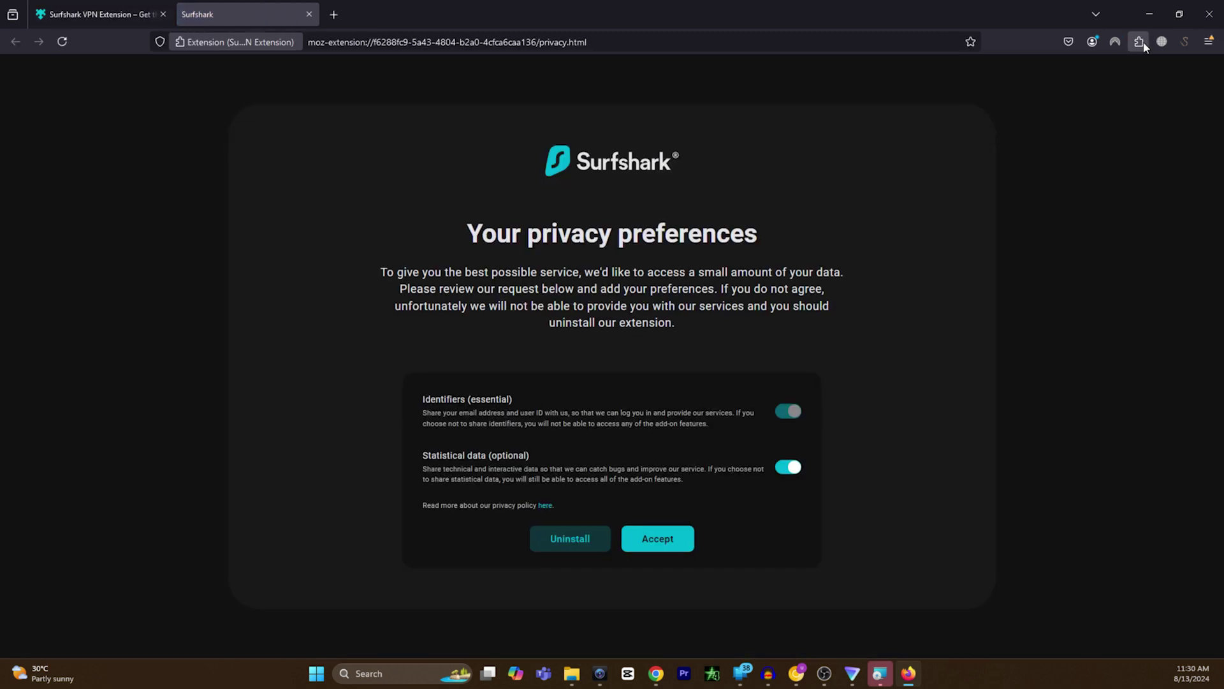
pyautogui.click(1139, 41)
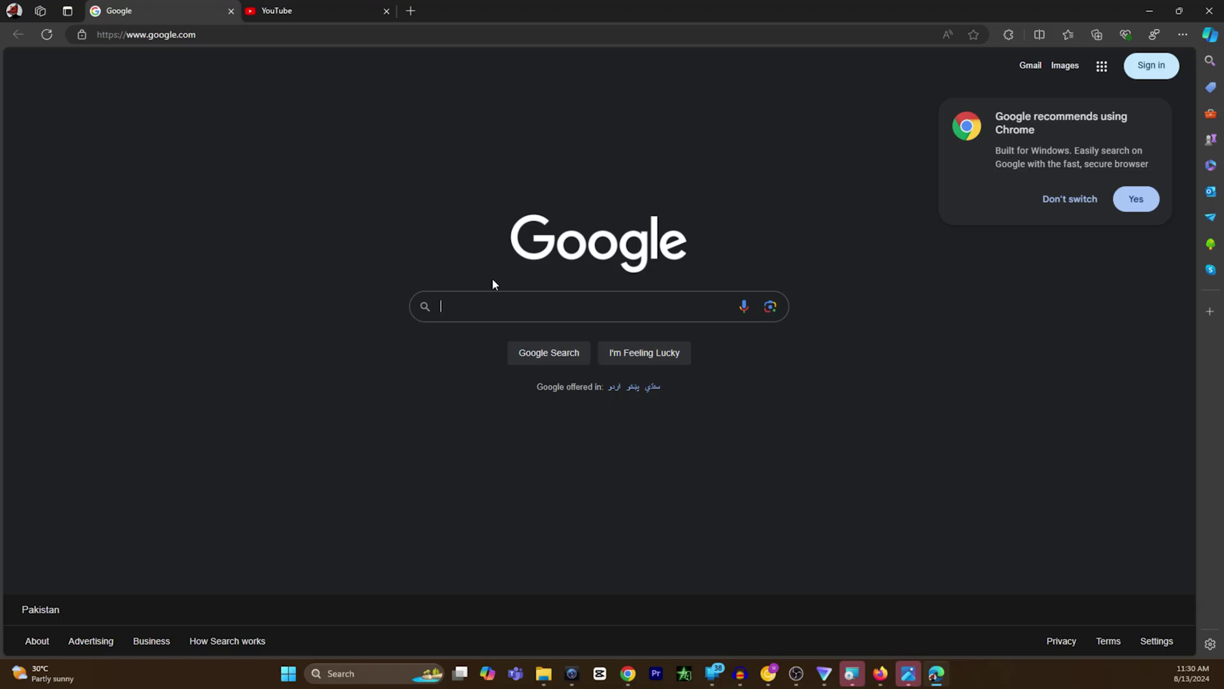
pyautogui.write('surfshark ')
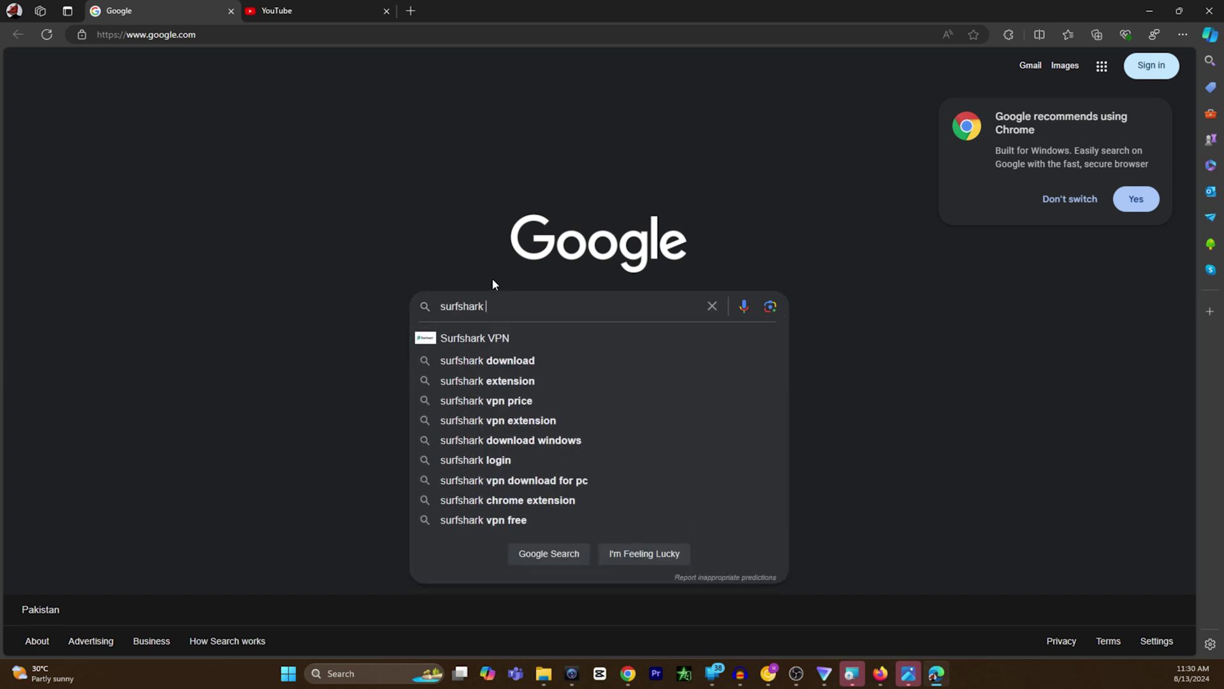
pyautogui.write('extension edge')
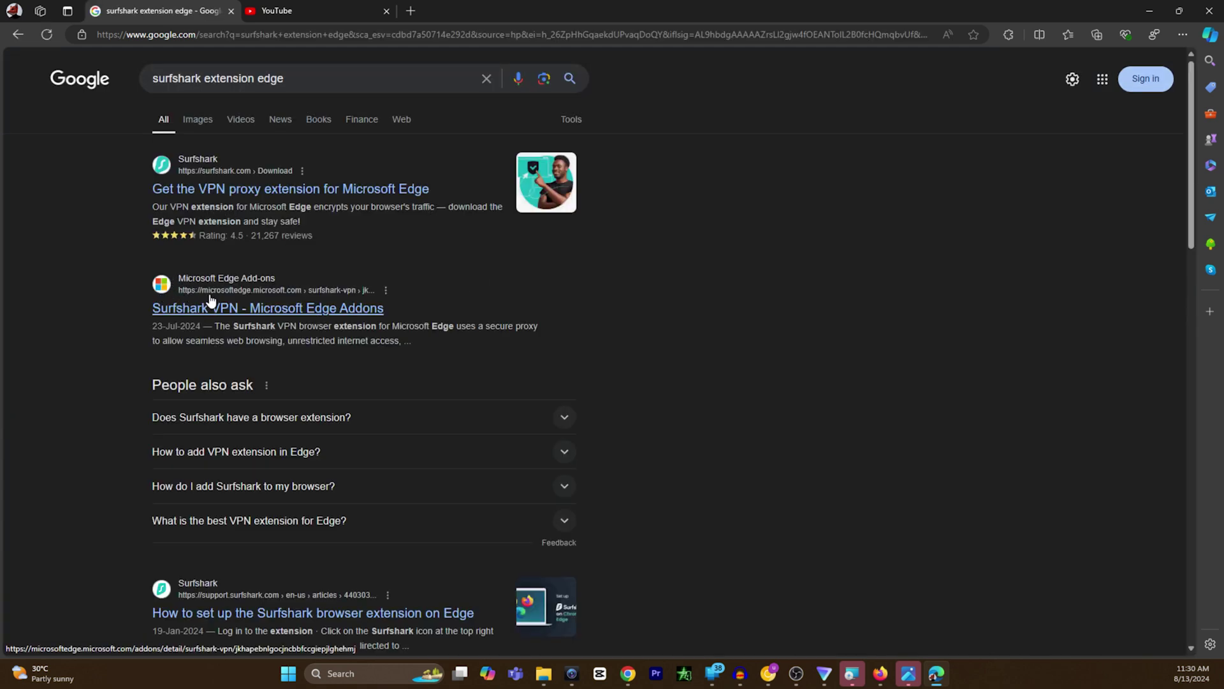
# Get Surfshark VPN from its Edge Add-ons listing and confirm adding the extension.
pyautogui.click(239, 314)
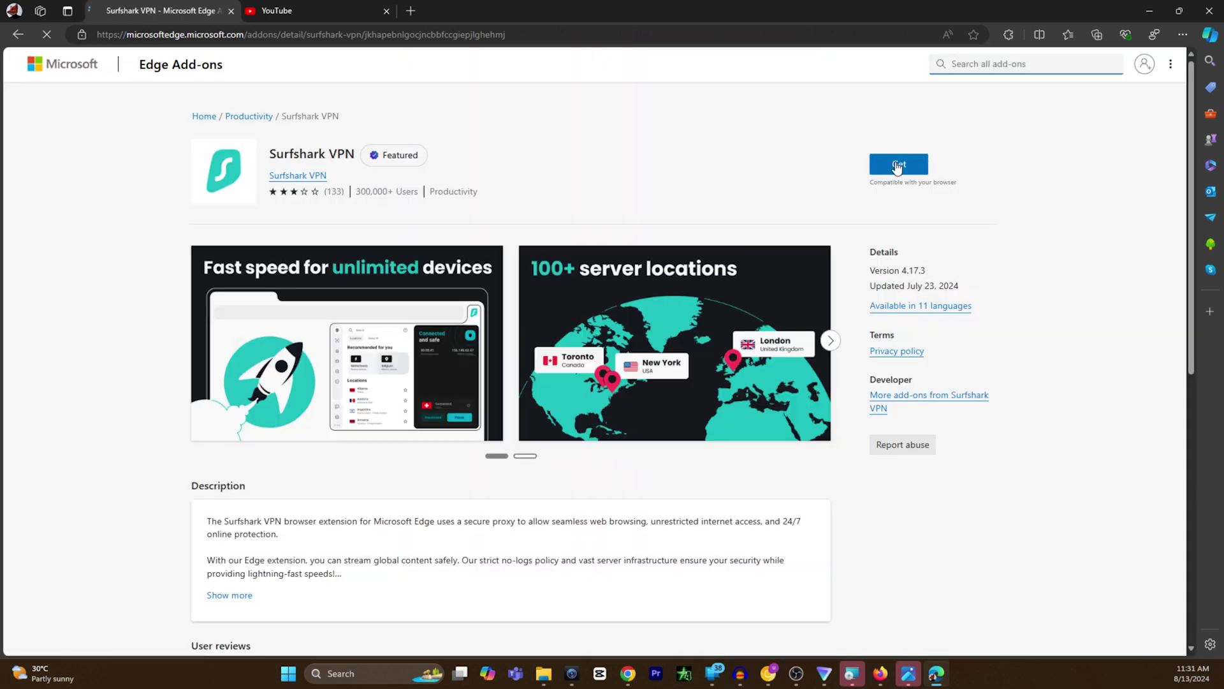
pyautogui.click(897, 166)
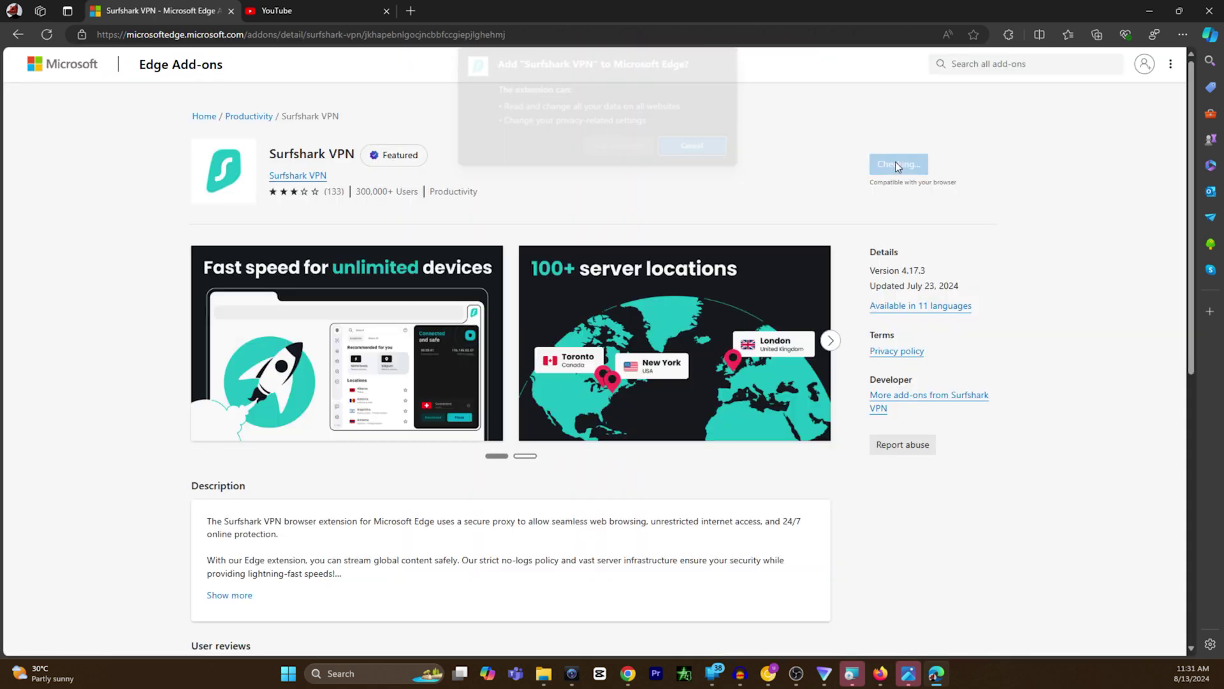
pyautogui.click(621, 148)
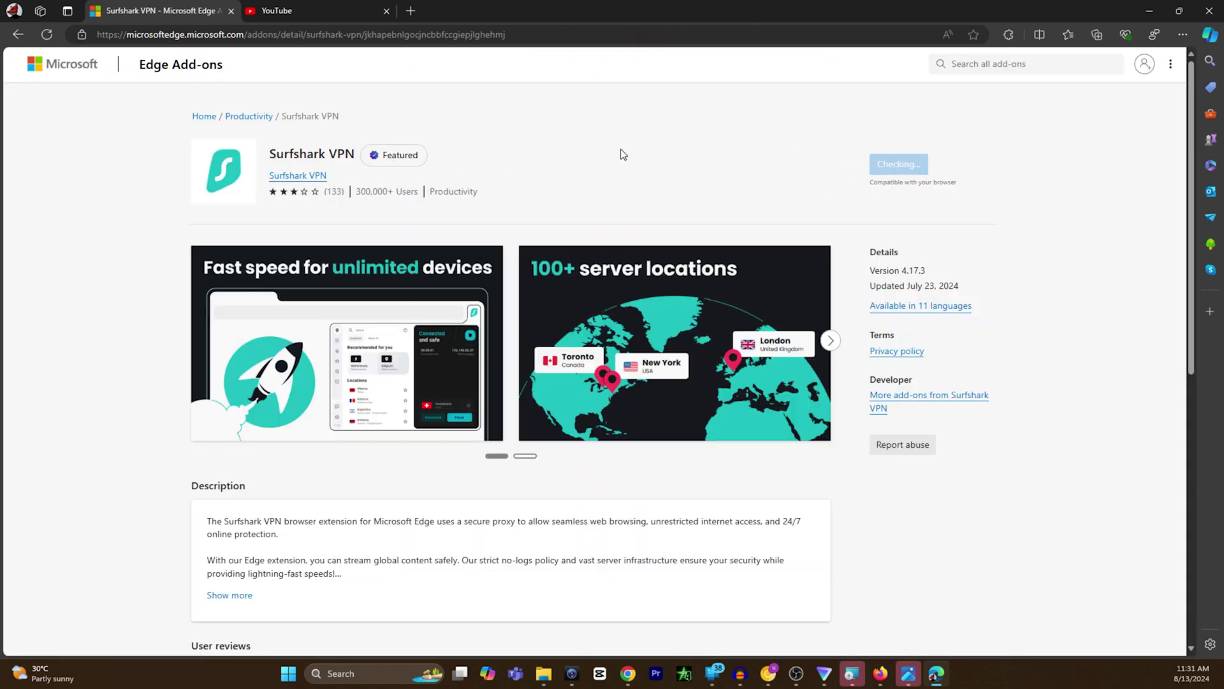